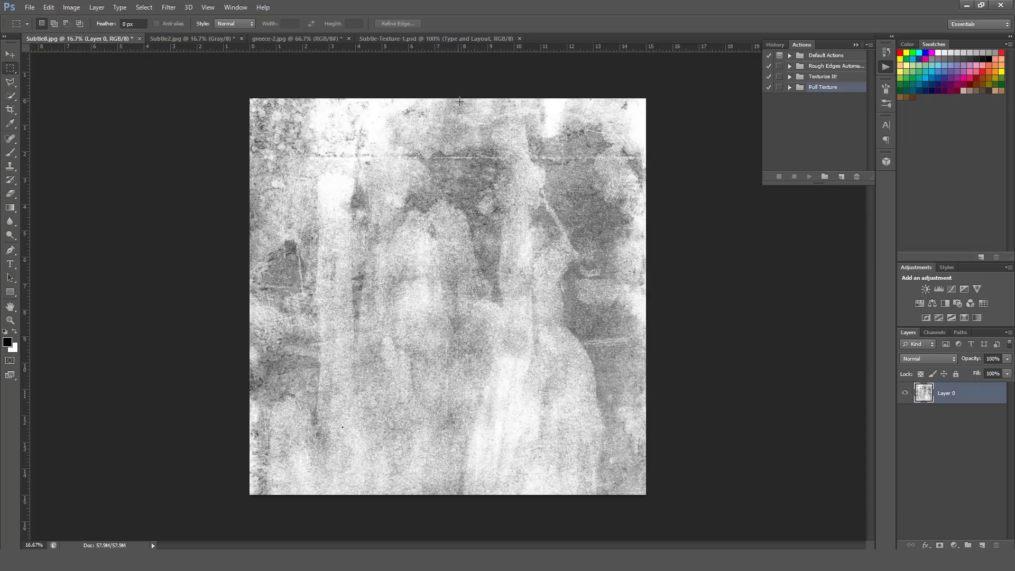
Show the Actions panel and select the Pull Texture action set.
click(235, 7)
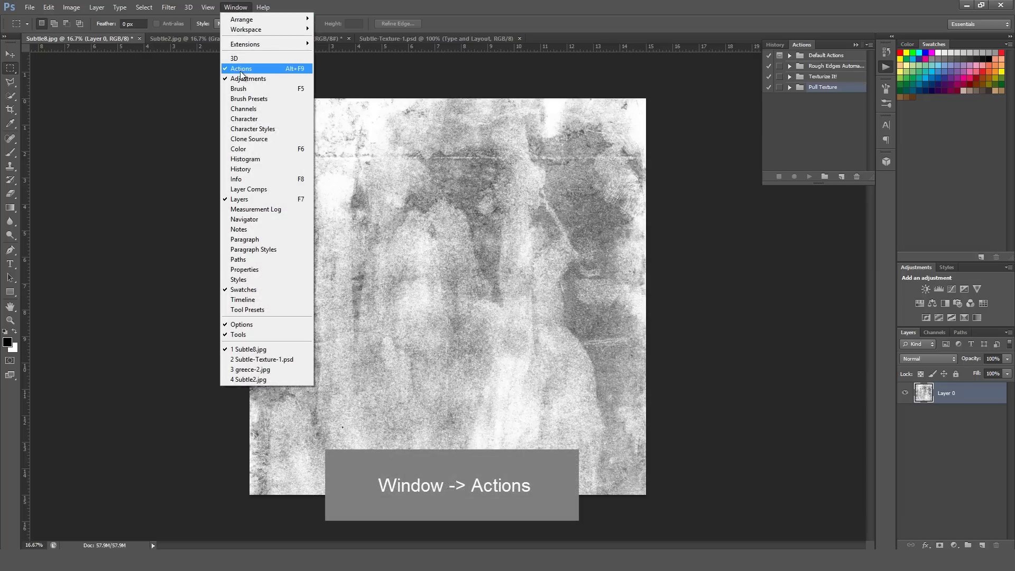
click(773, 109)
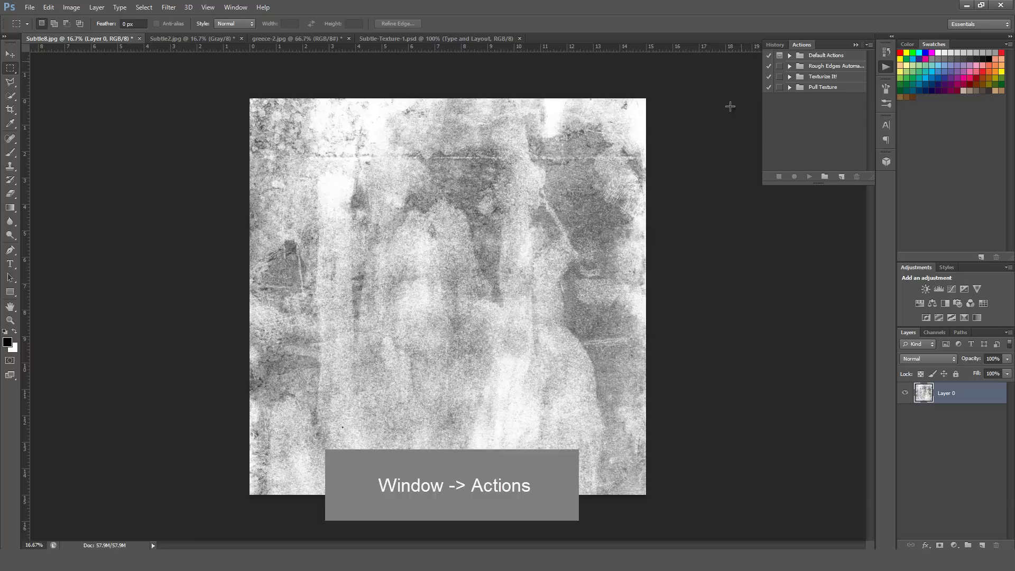
click(812, 87)
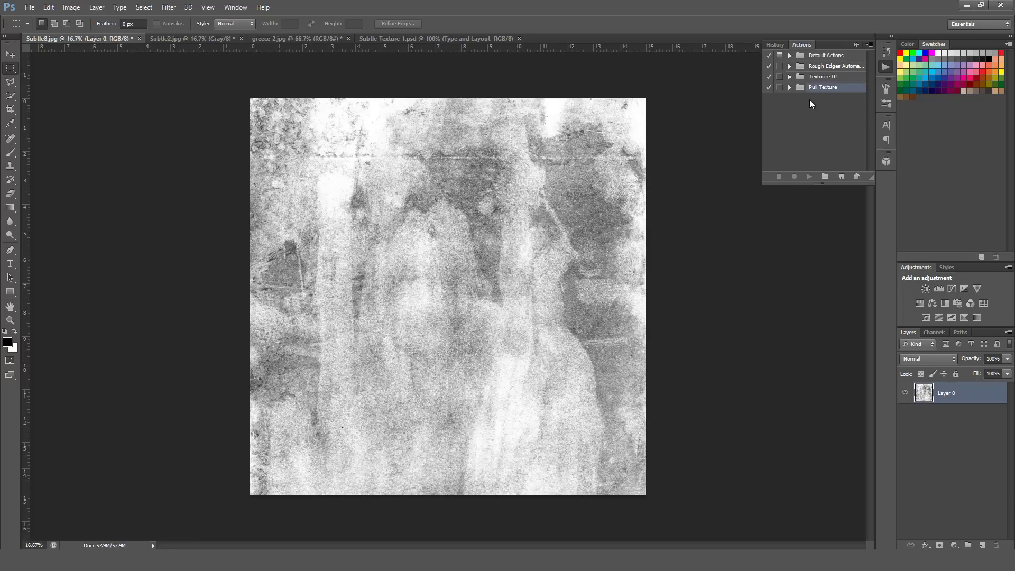
Choose Load Actions and pick Pull_Texture.atn from the Final Files folder.
click(870, 49)
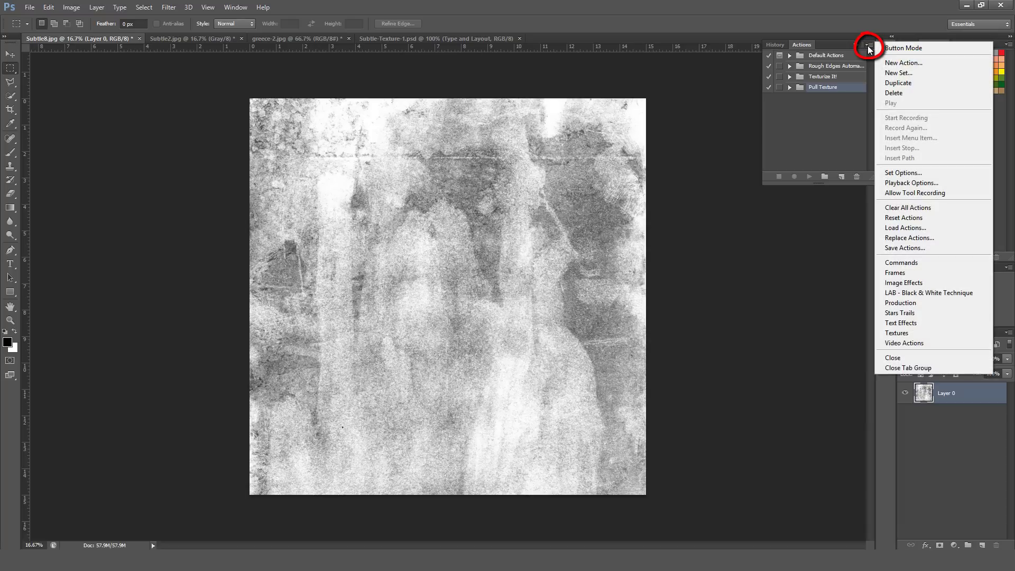
click(916, 228)
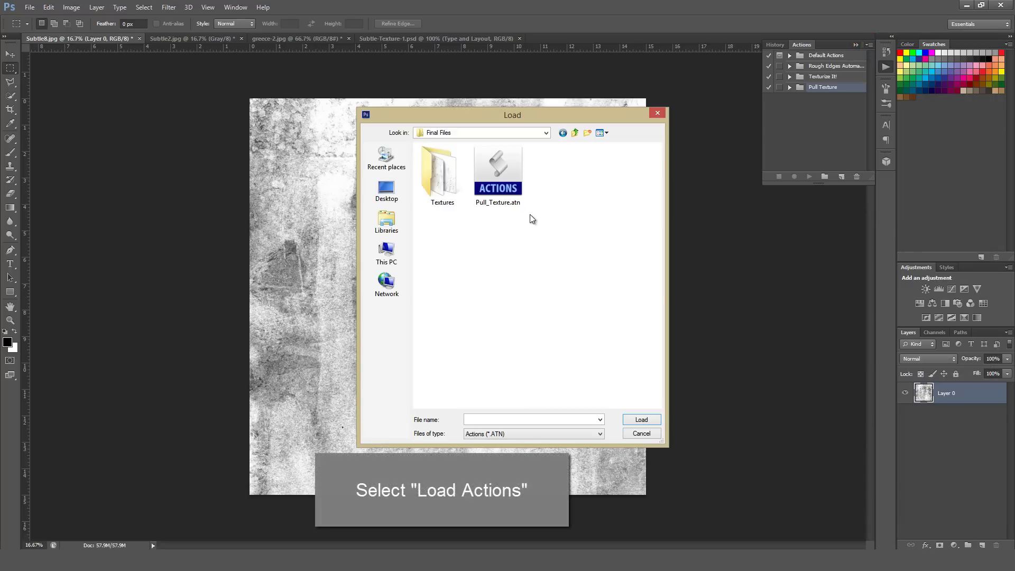
click(492, 165)
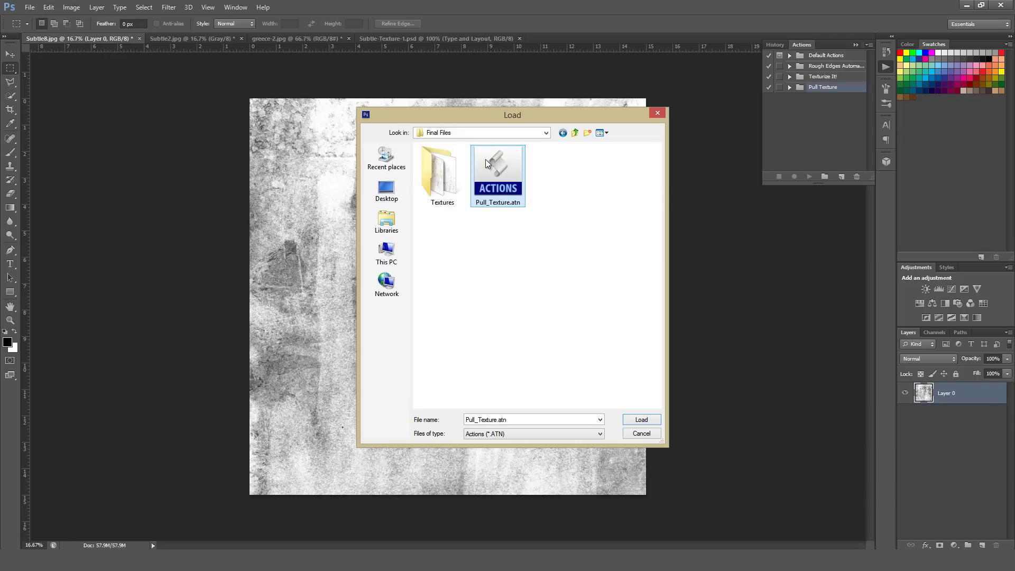
Load Pull_Texture.atn and run Pull Texture Action on the grayscale texture.
click(641, 420)
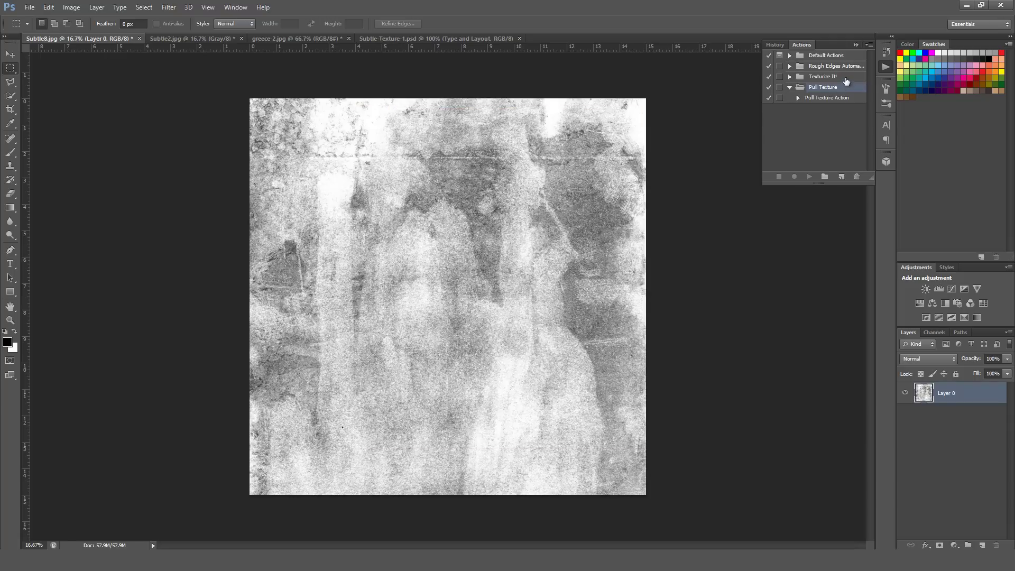
click(790, 88)
click(790, 88)
click(816, 99)
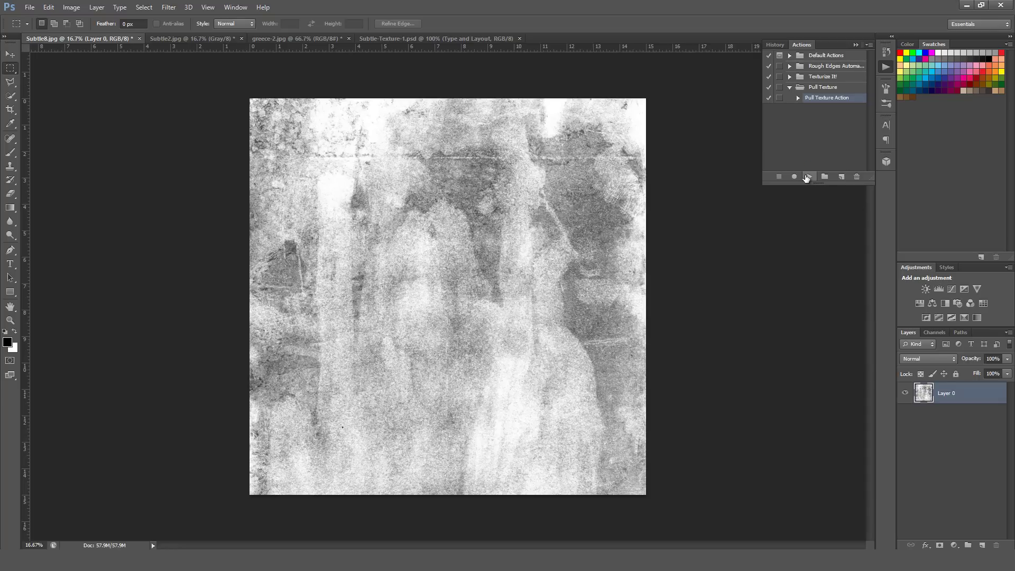
click(808, 178)
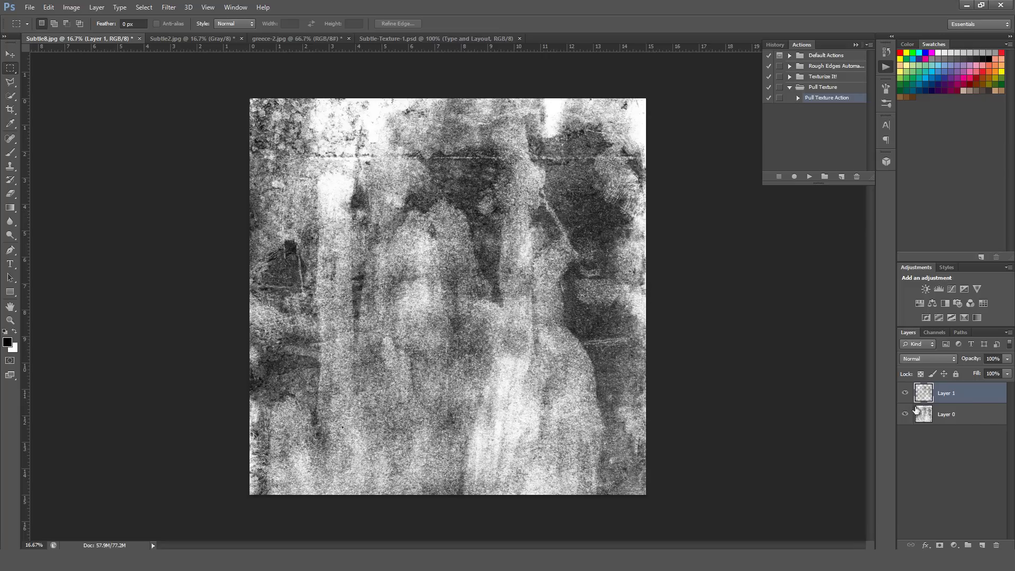
Hide Layer 0 so only Layer 1's transparent texture stays visible.
click(905, 392)
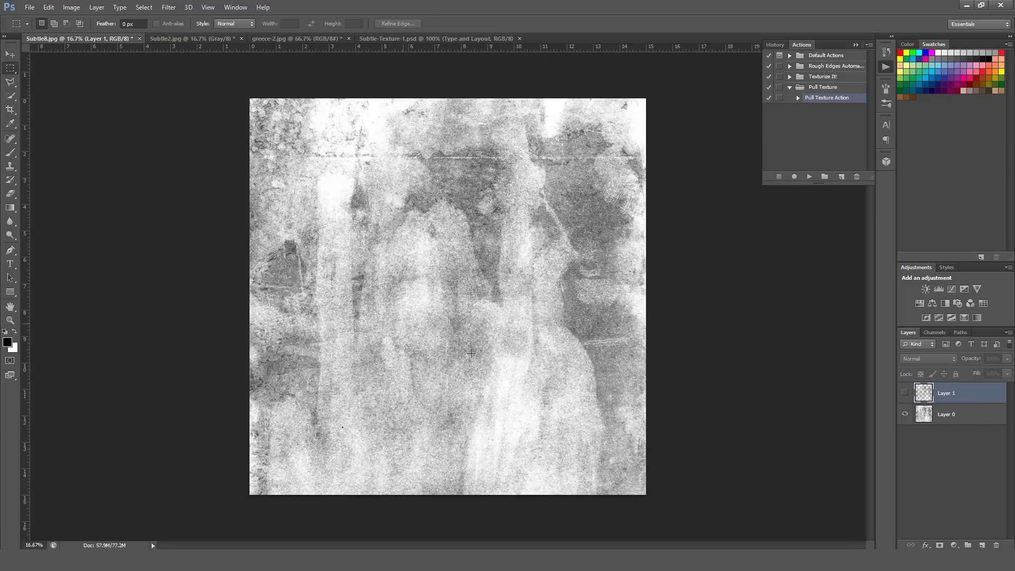
click(905, 415)
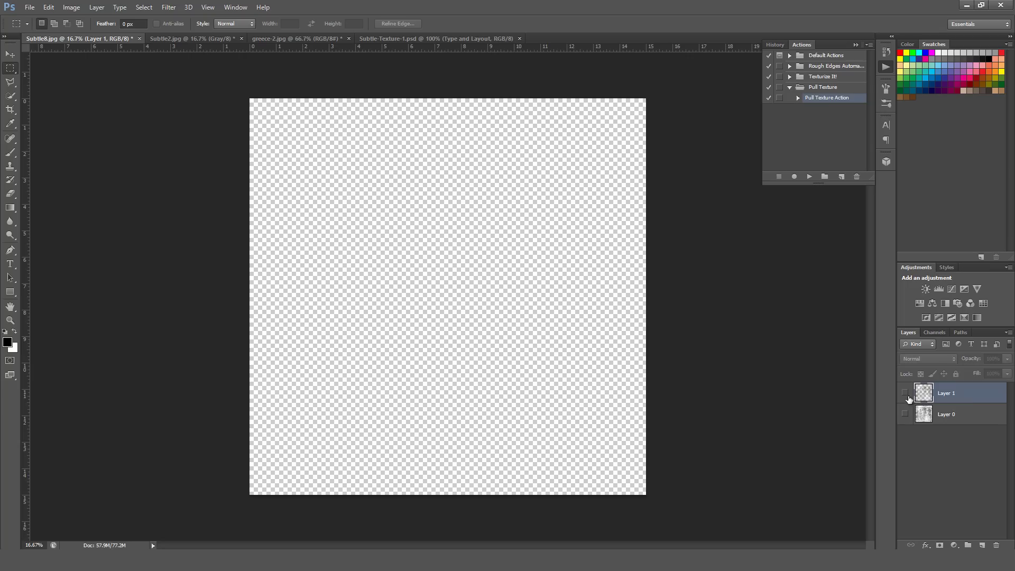
click(905, 393)
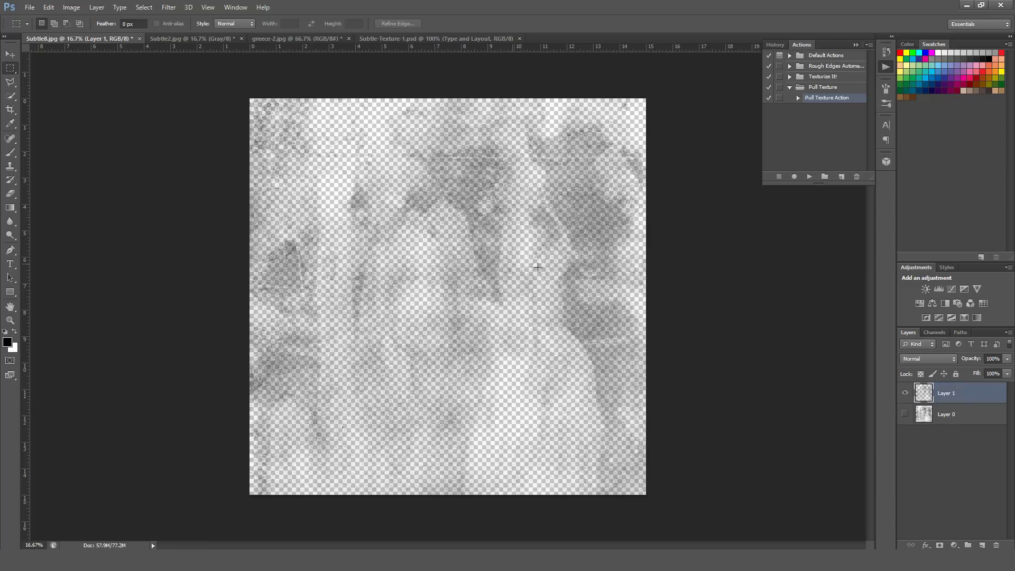
Add Layer 2 beneath Layer 1, fill it with white, and reselect Layer 1.
click(980, 545)
drag(946, 393, 947, 424)
key(x)
key(alt+BackSpace)
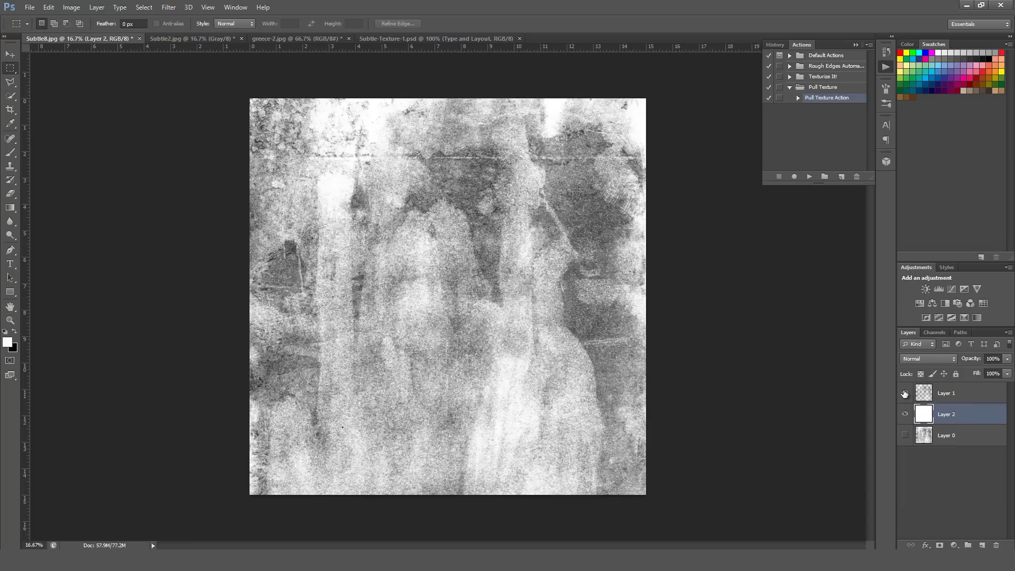
click(911, 392)
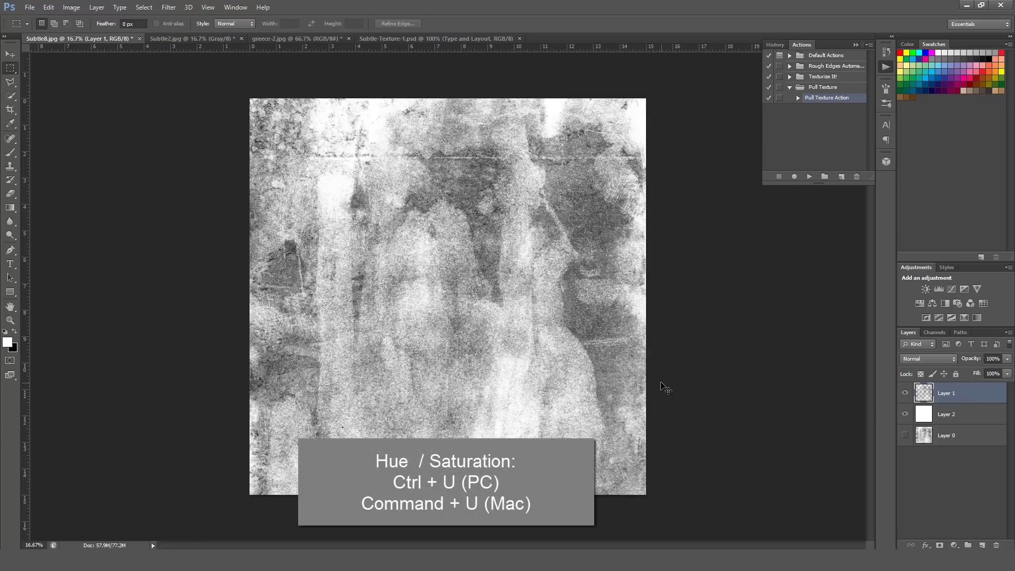
Colorize Layer 1 via Hue/Saturation: Hue 304, Saturation 72, Lightness +33.
key(ctrl+u)
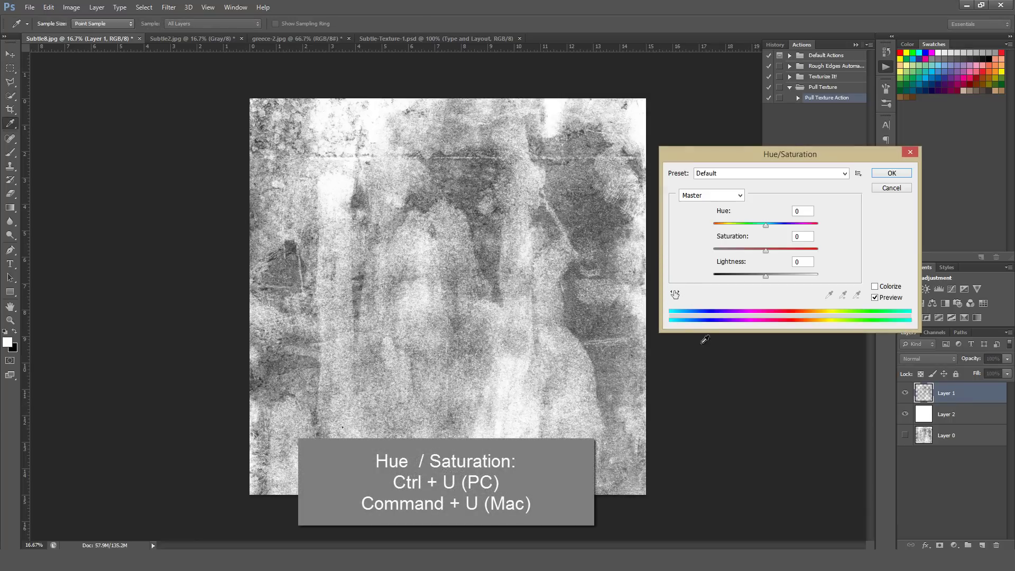
click(878, 288)
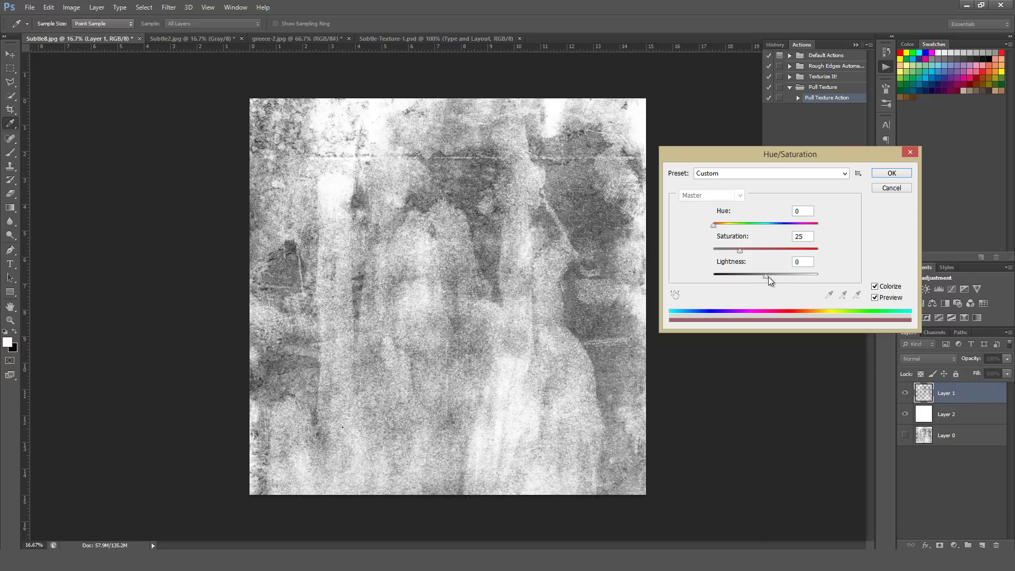
drag(769, 277, 783, 276)
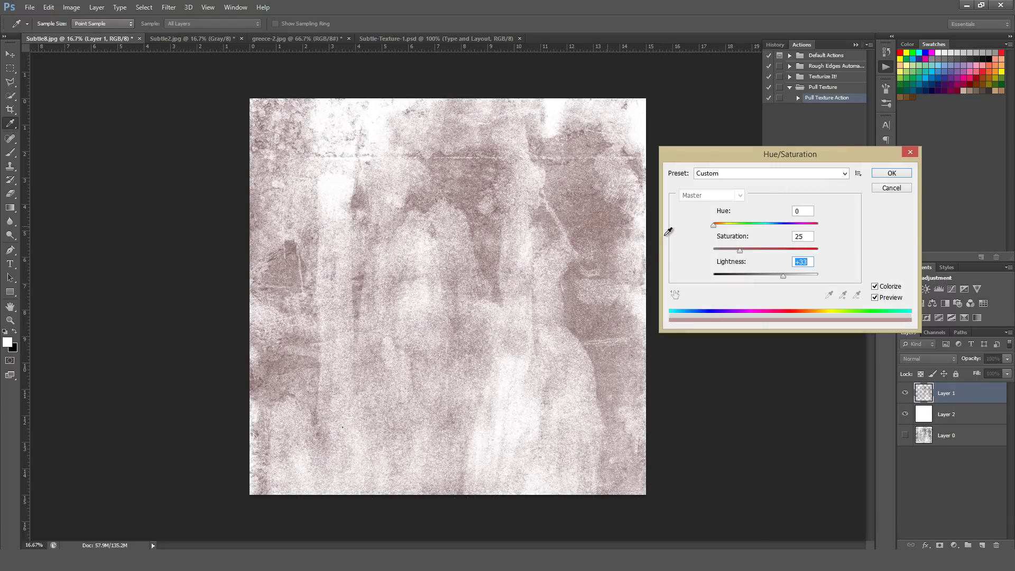
drag(741, 251, 783, 251)
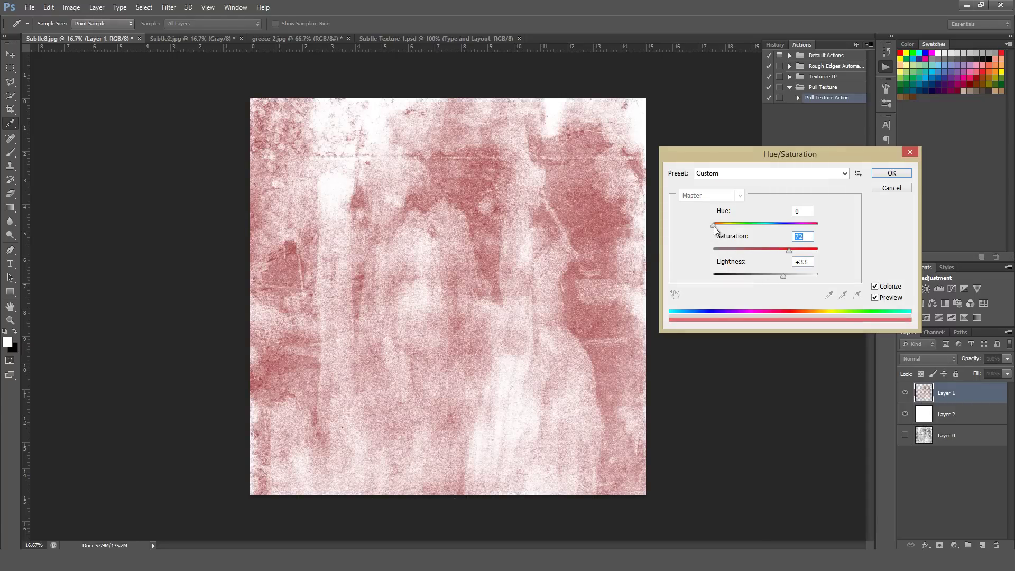
drag(714, 226, 807, 229)
Apply the pink tint, then run Pull Texture Action on Subtle2.jpg past its warning.
click(891, 174)
key(m)
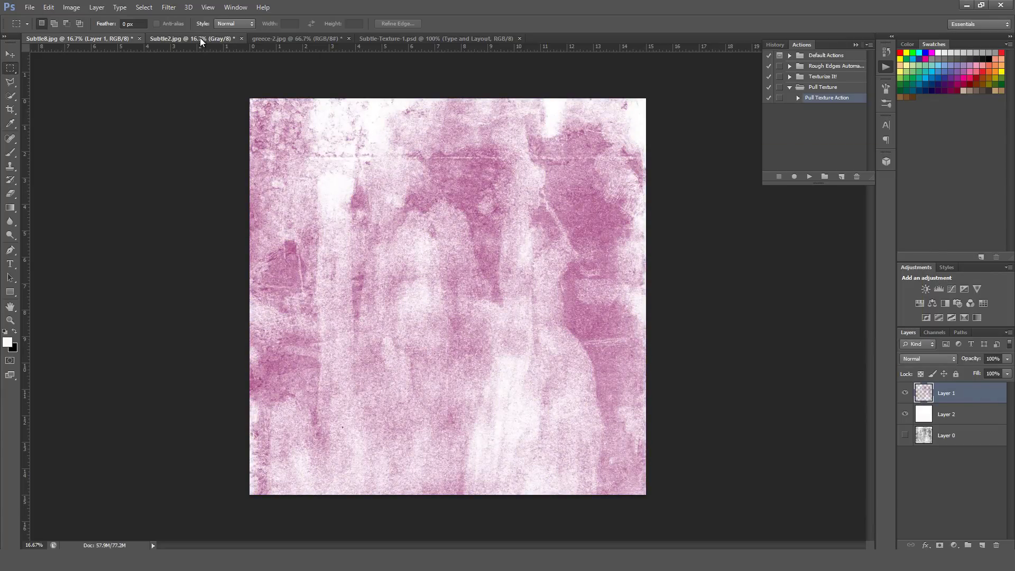
click(200, 38)
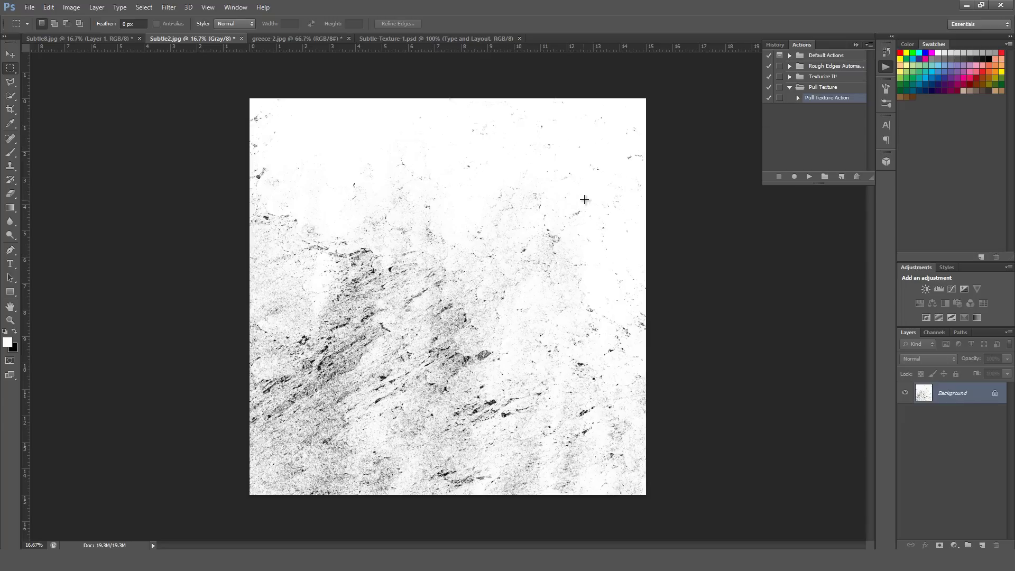
click(809, 176)
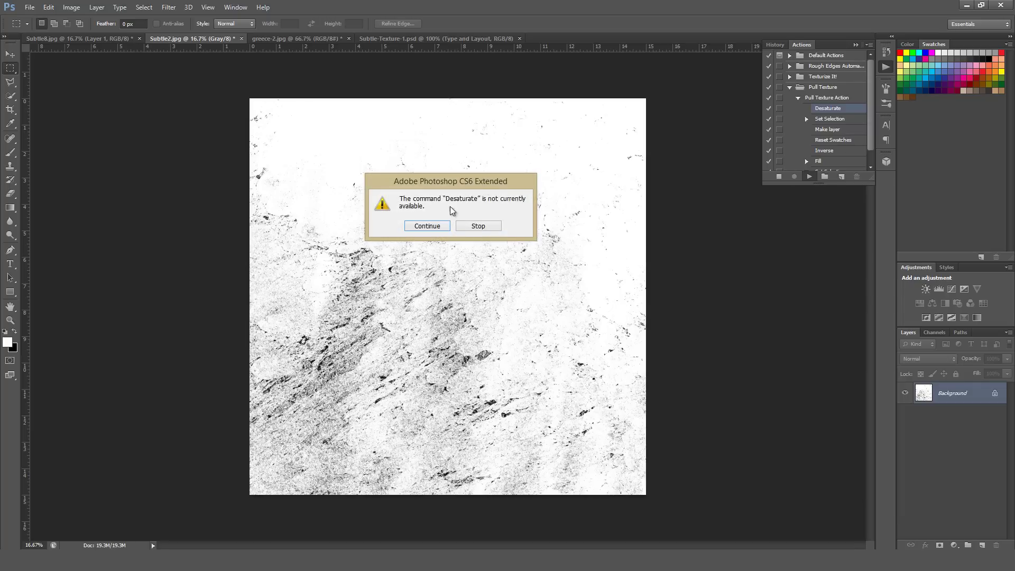
click(434, 228)
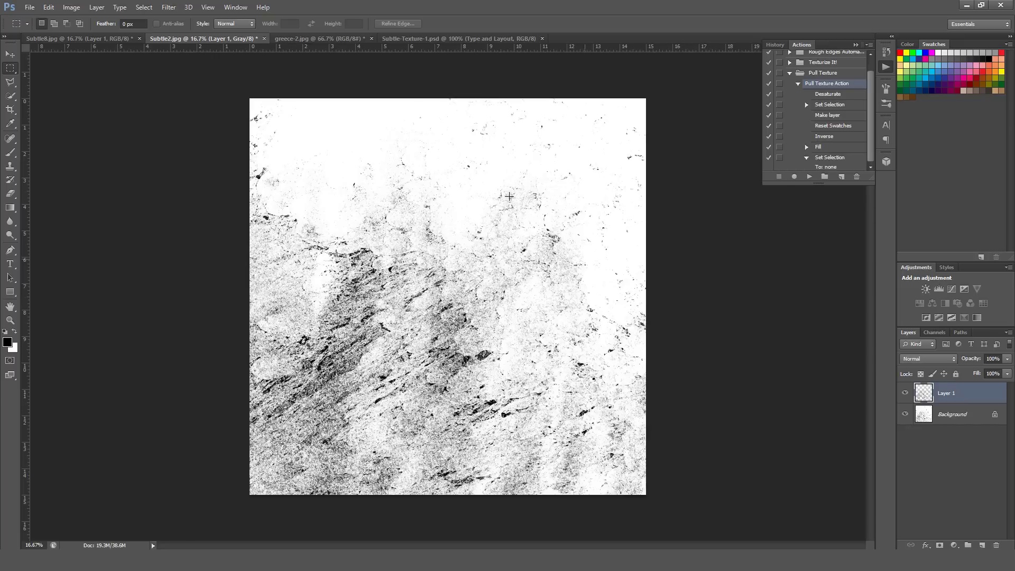
Check Subtle2's transparency by toggling the Background layer, then bring up greece-2.jpg.
click(905, 416)
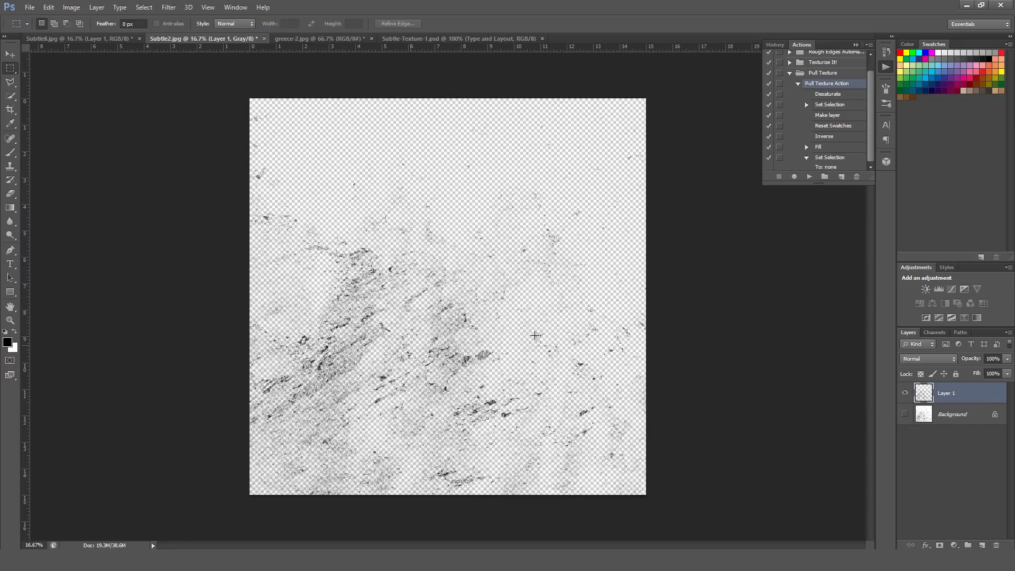
click(905, 415)
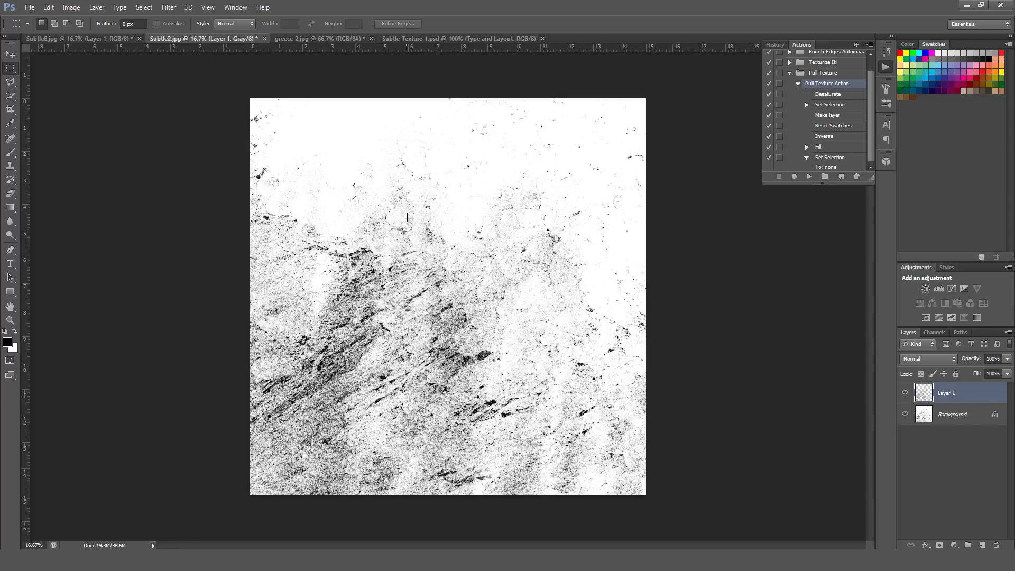
key(ctrl+Tab)
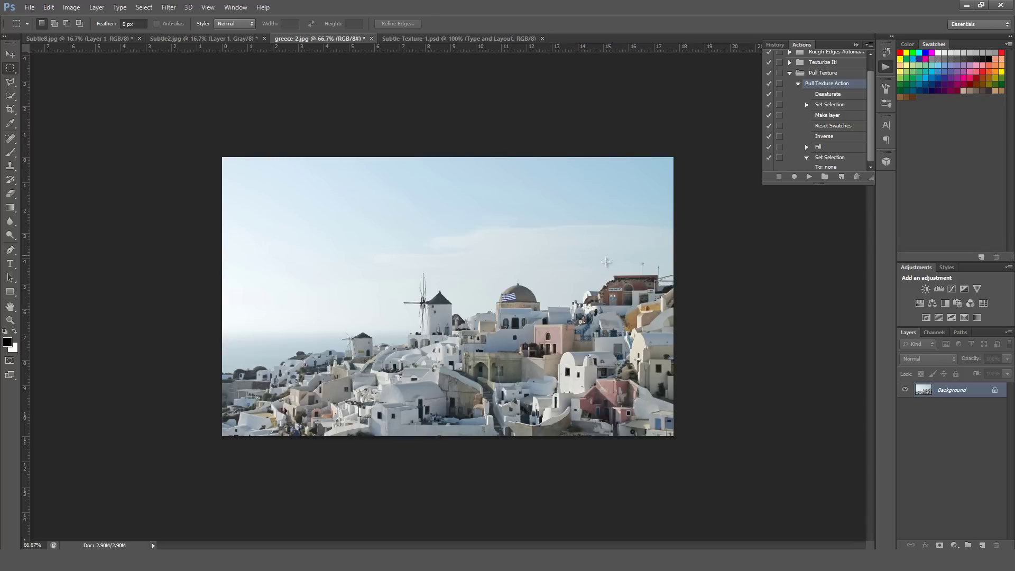
Run Pull Texture on greece-2 and add a white-filled Layer 2 under Layer 1.
click(798, 83)
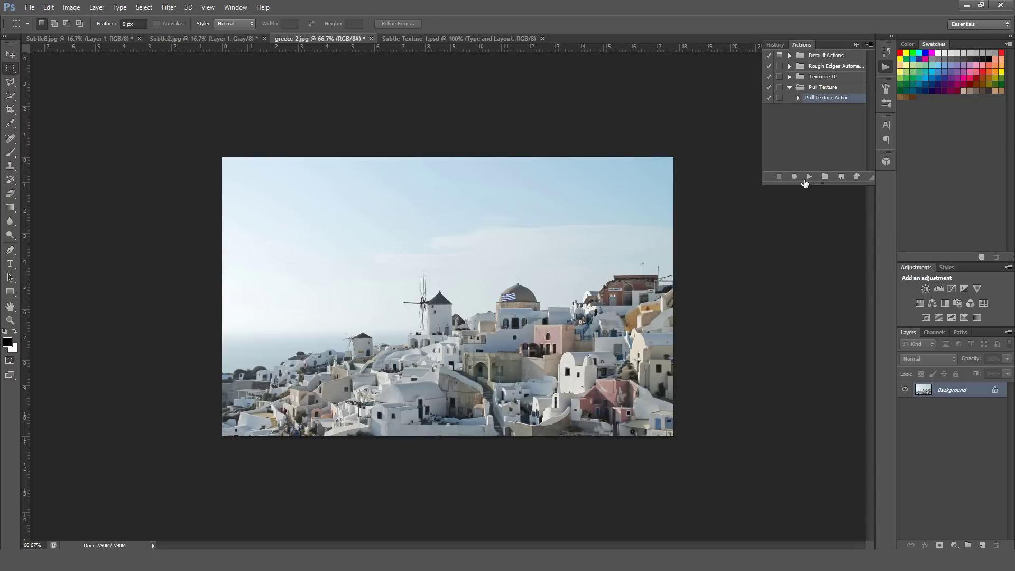
click(809, 177)
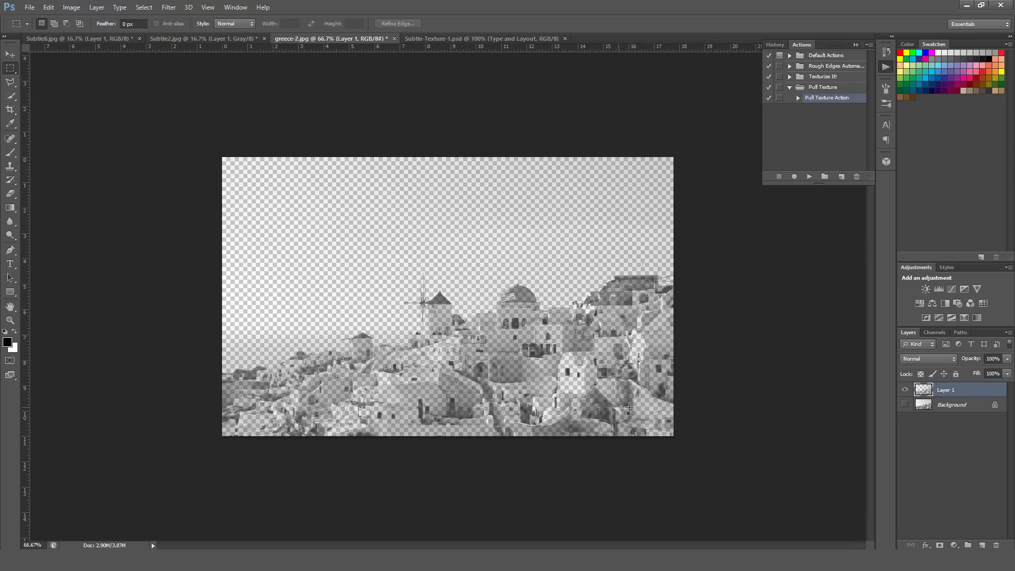
click(952, 405)
click(983, 545)
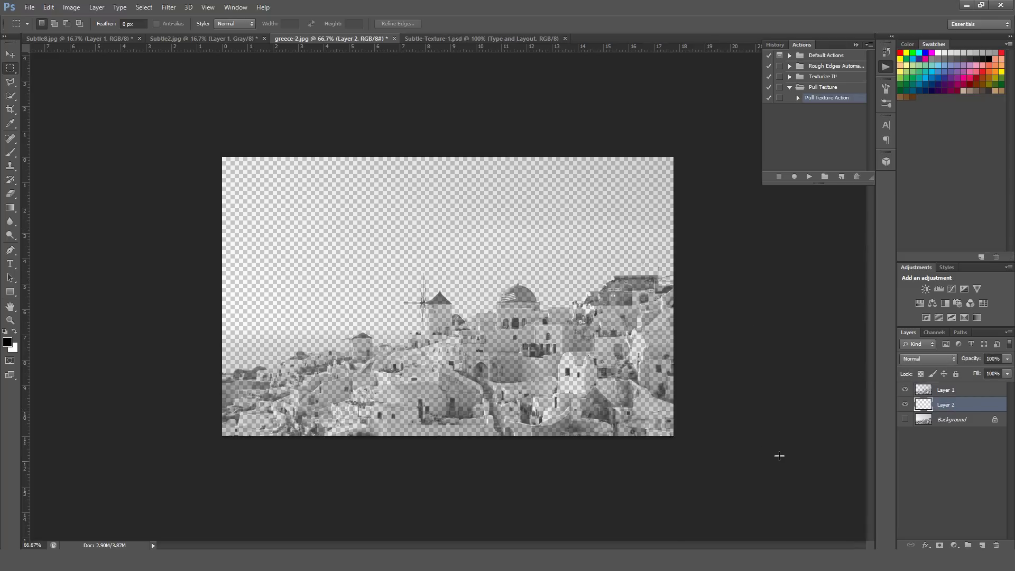
key(x)
key(alt+BackSpace)
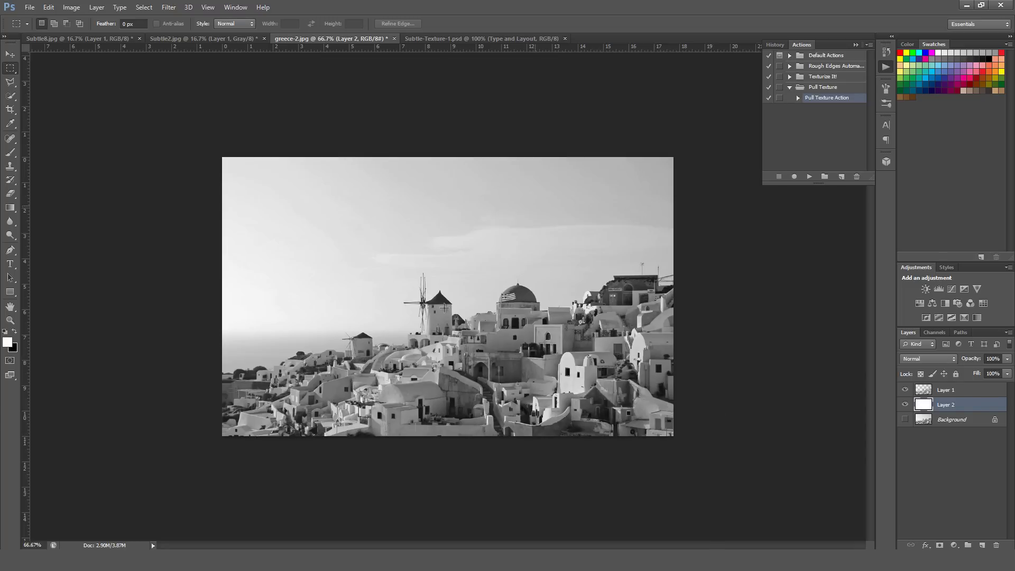
Colorize the Layer 1 texture cyan with Hue/Saturation at Hue 184.
click(928, 391)
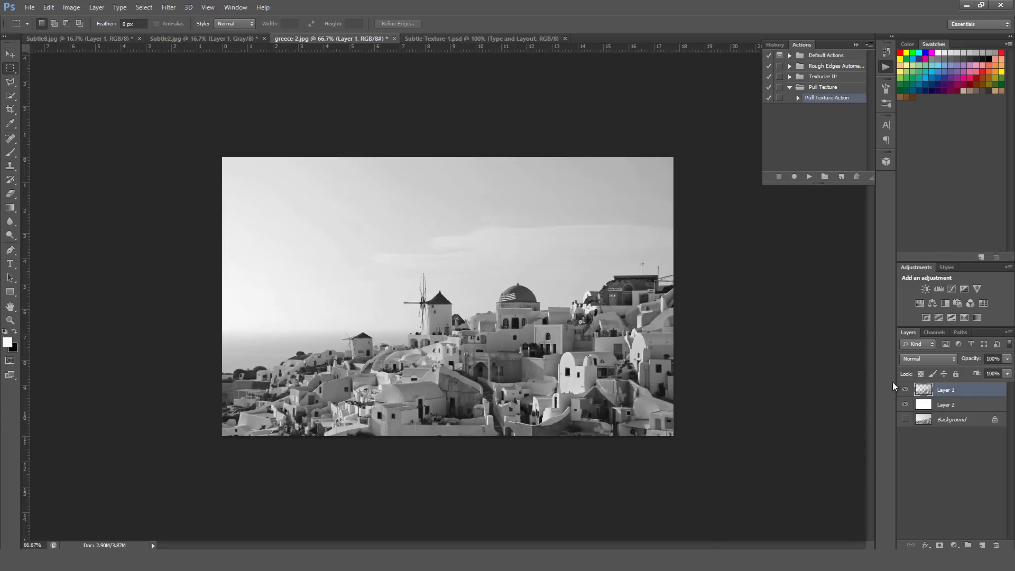
key(ctrl+u)
click(875, 286)
drag(764, 275, 770, 250)
drag(713, 225, 767, 226)
click(891, 173)
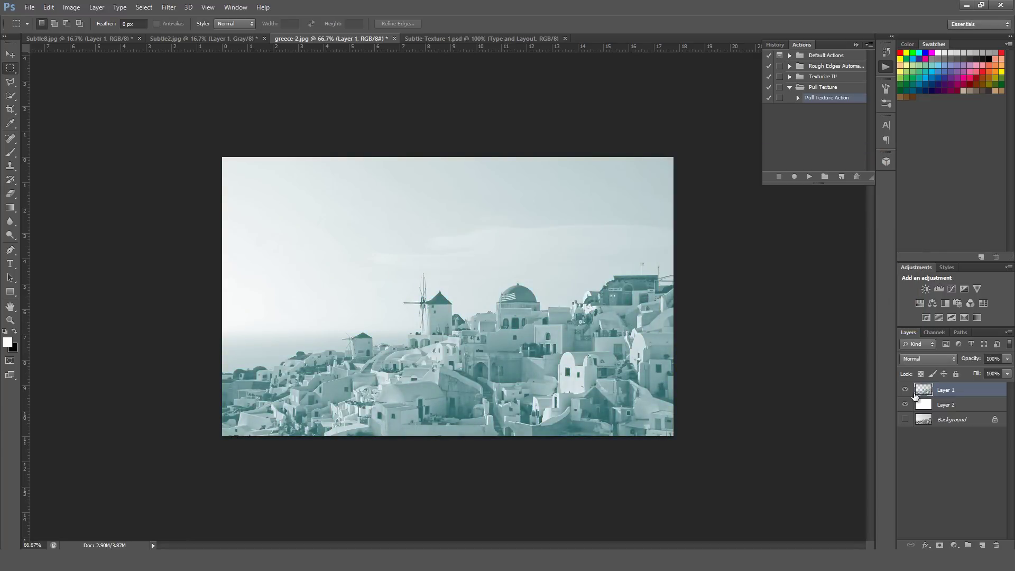
click(905, 390)
click(905, 390)
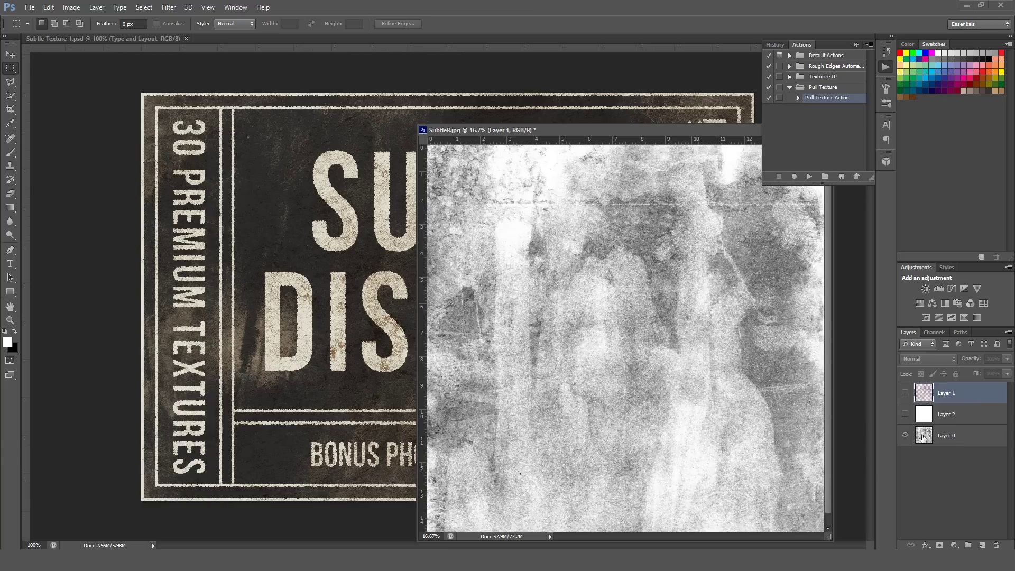
Copy Subtle8's texture layer into the SUBTLE DISTRESS document and close Subtle8.jpg without saving.
drag(923, 438, 306, 279)
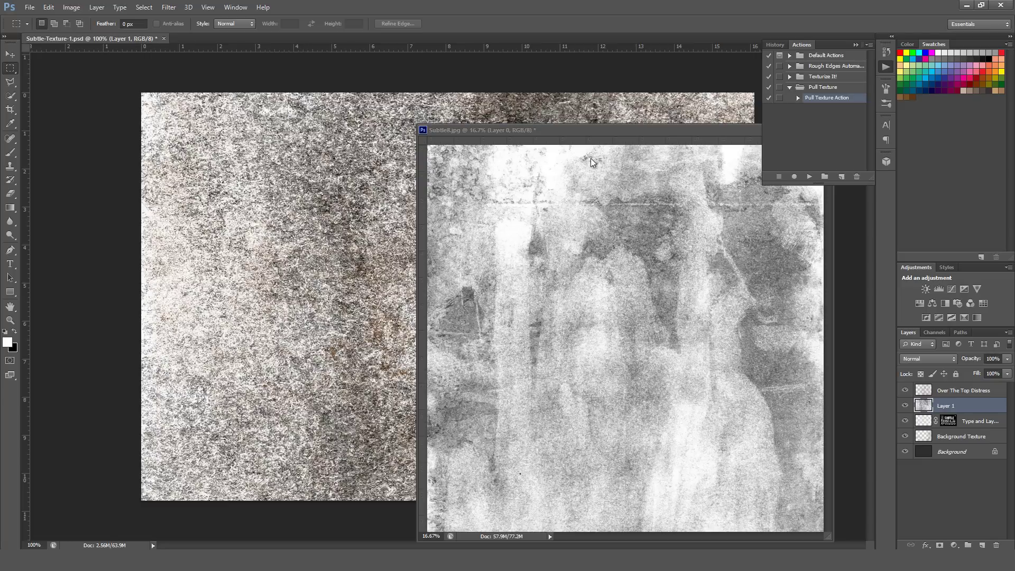
drag(548, 130, 341, 124)
click(610, 123)
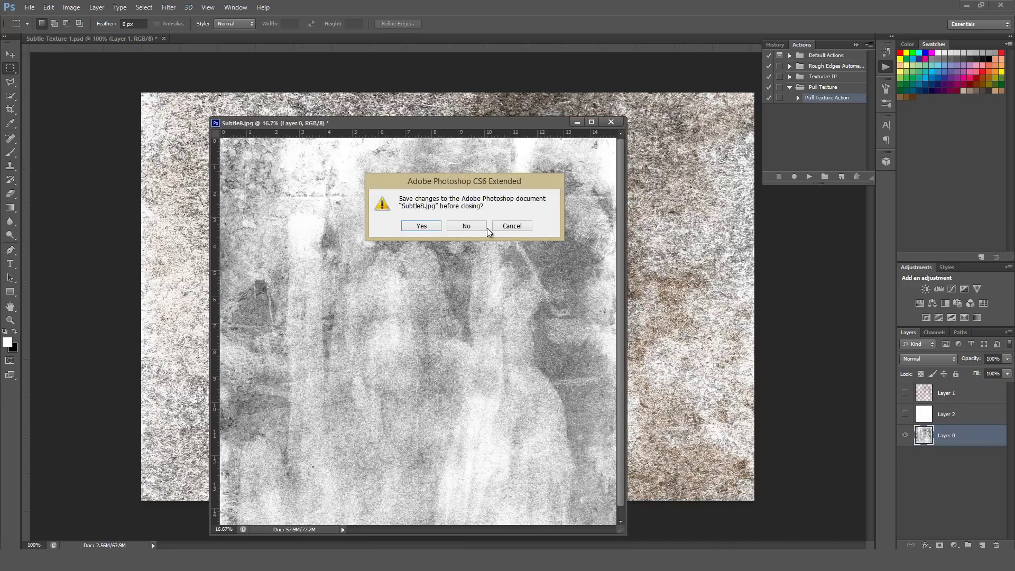
click(467, 225)
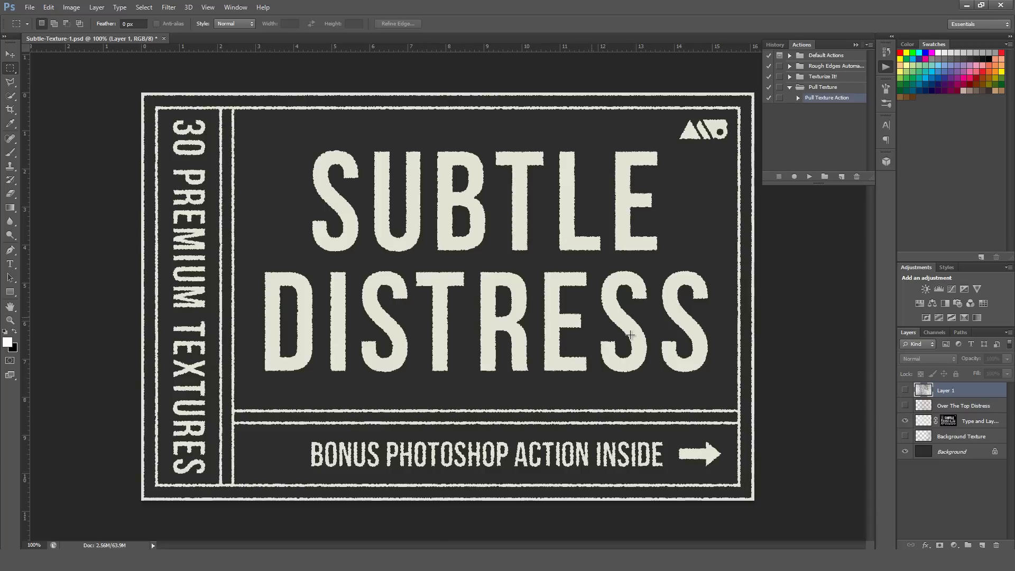
key(ctrl+minus)
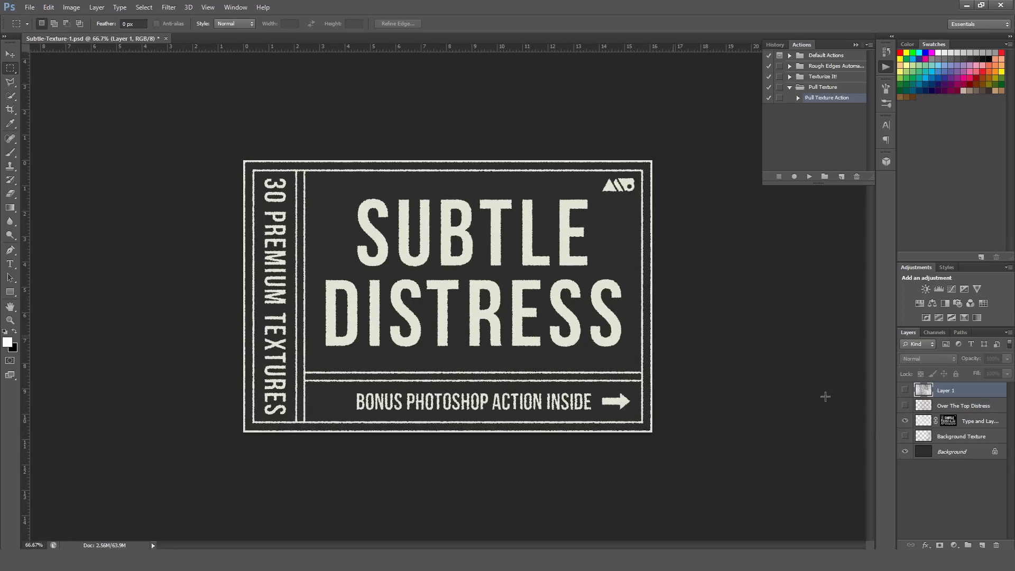
Show Layer 1, scale its texture down to about 27%, and nudge it over the design.
click(905, 391)
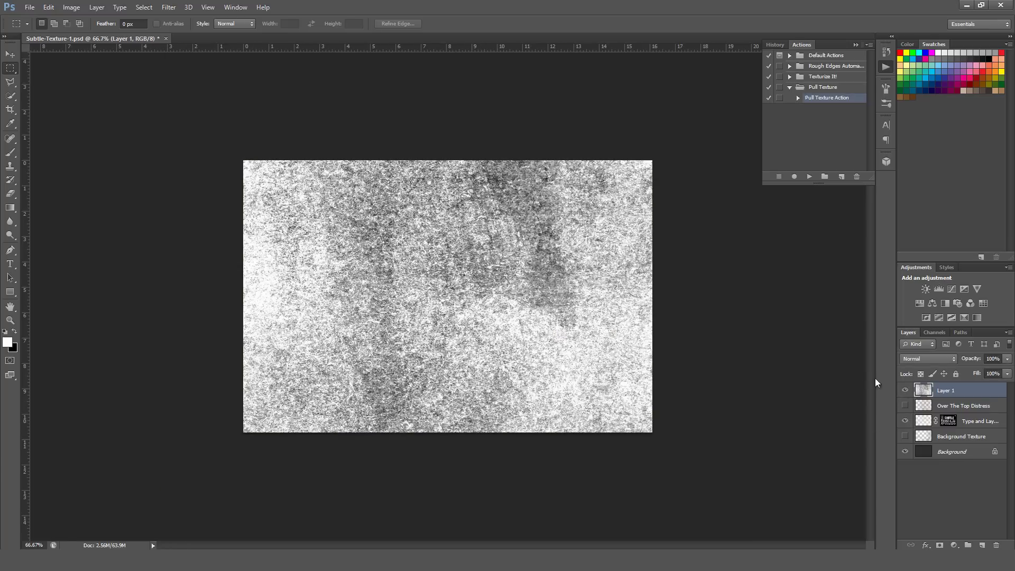
key(ctrl+t)
key(ctrl+minus)
key(ctrl+minus)
key(ctrl+minus)
key(ctrl+minus)
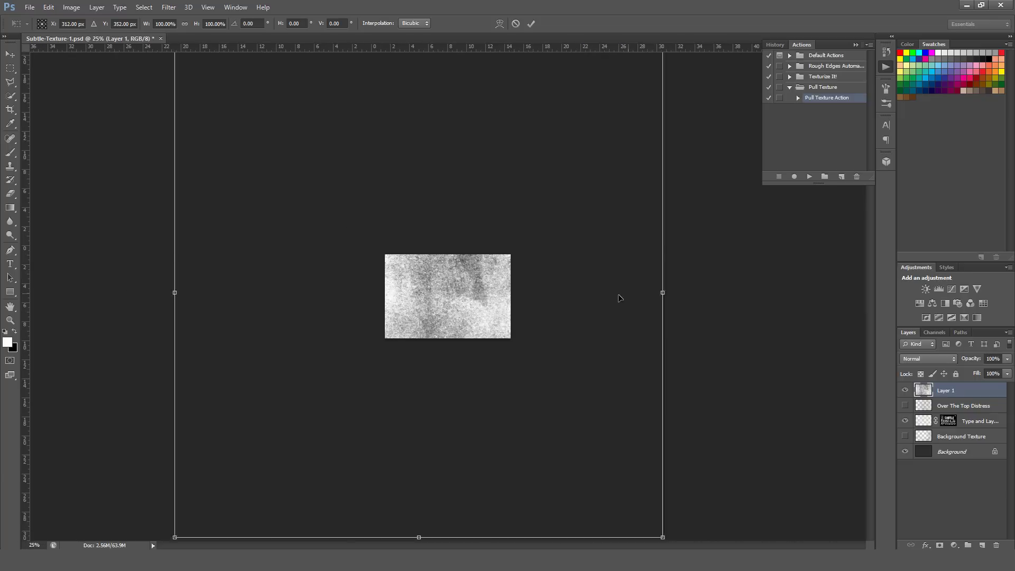
drag(623, 96, 527, 233)
key(ctrl+plus)
key(ctrl+plus)
key(ctrl+plus)
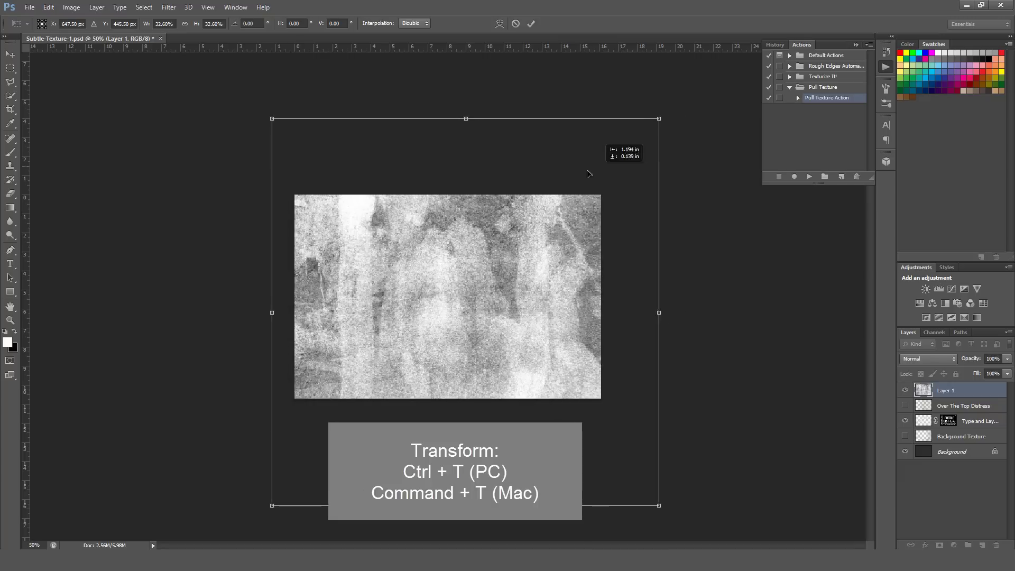
drag(640, 122, 608, 155)
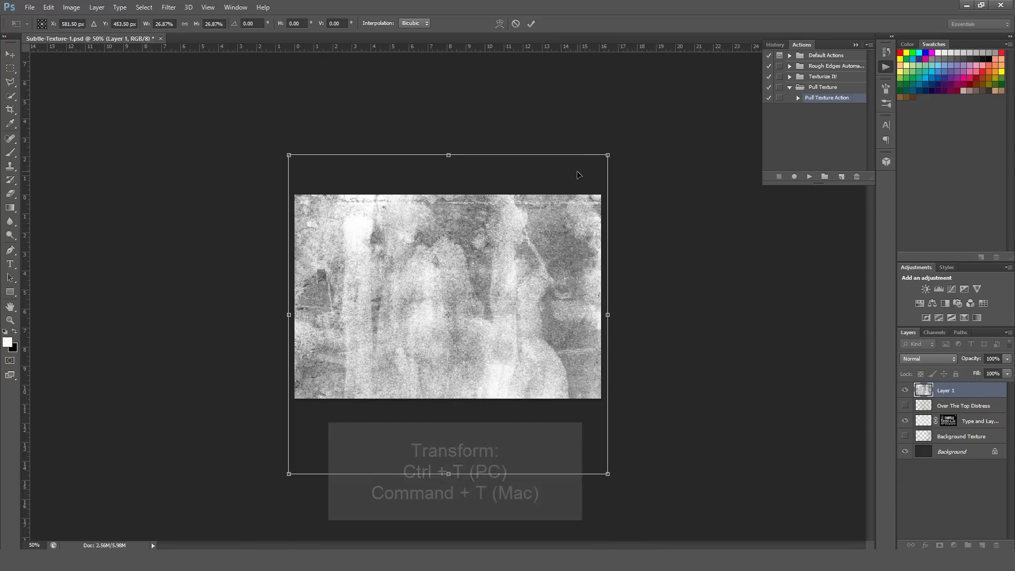
click(531, 24)
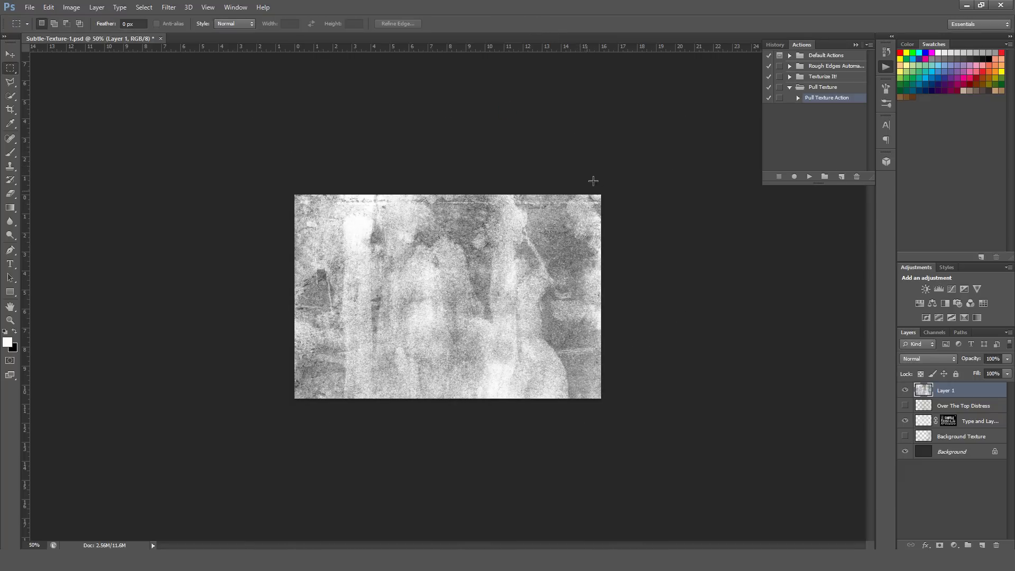
key(v)
mouse_move(490, 265)
mouse_down()
mouse_move(503, 269)
mouse_move(494, 275)
mouse_up()
key(ctrl+plus)
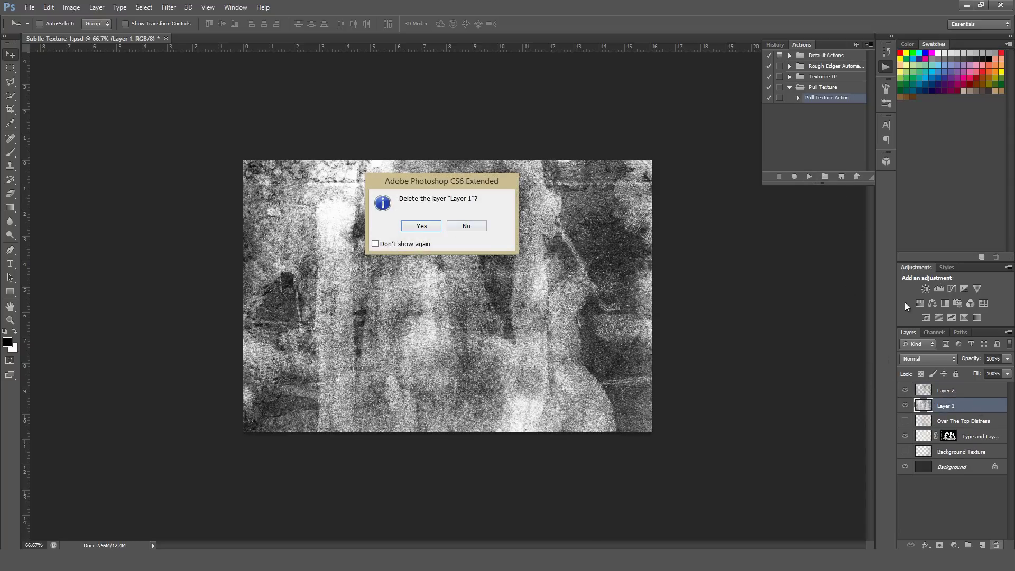
Confirm deleting the original Layer 1, keeping the pulled texture on Layer 2.
click(420, 226)
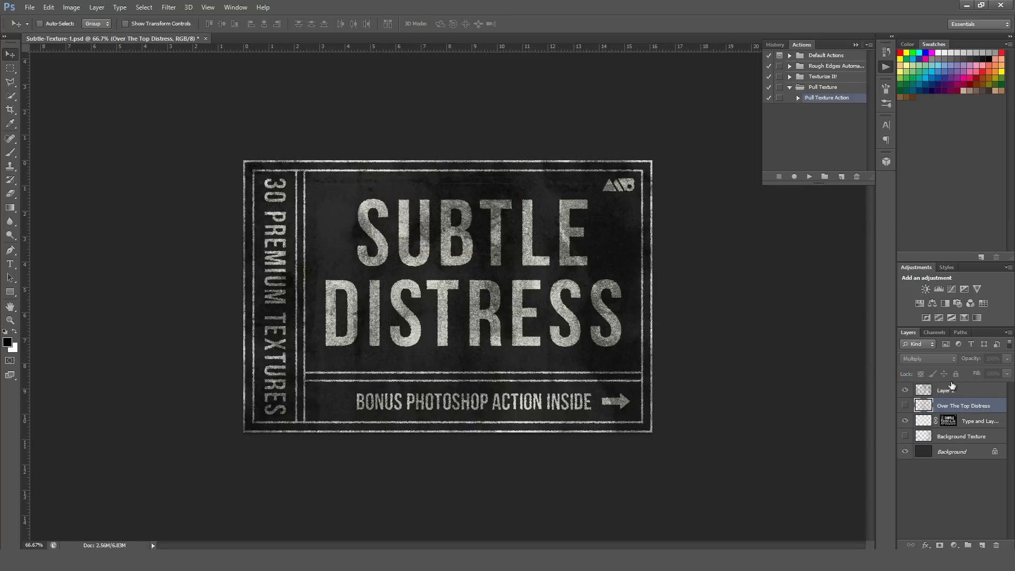